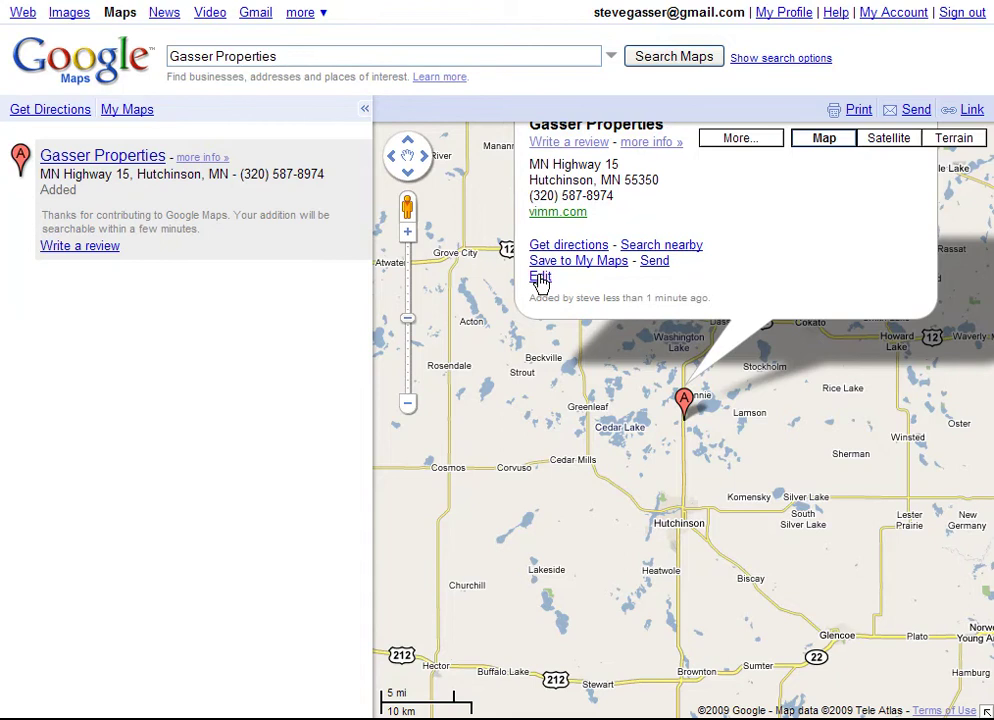
From the Gasser Properties info bubble, choose Edit and claim the business.
{"action": "left_click", "coordinate": [540, 278]}
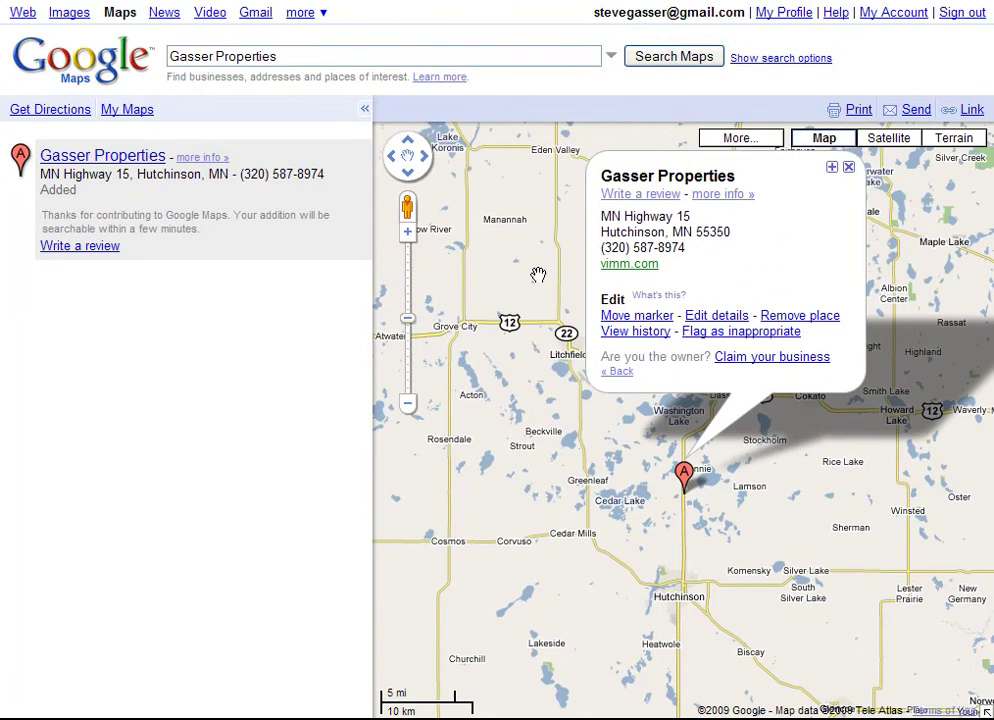
{"action": "left_click", "coordinate": [768, 360]}
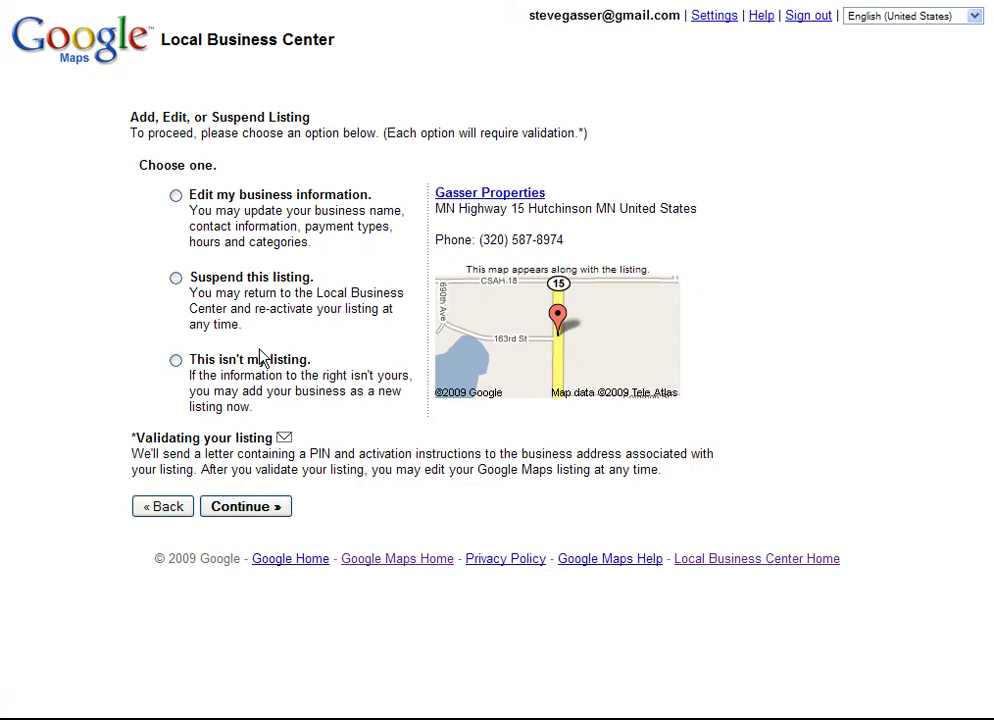
Choose 'Edit my business information' for Gasser Properties and continue to the listing form.
{"action": "left_click", "coordinate": [176, 196]}
{"action": "left_click", "coordinate": [266, 507]}
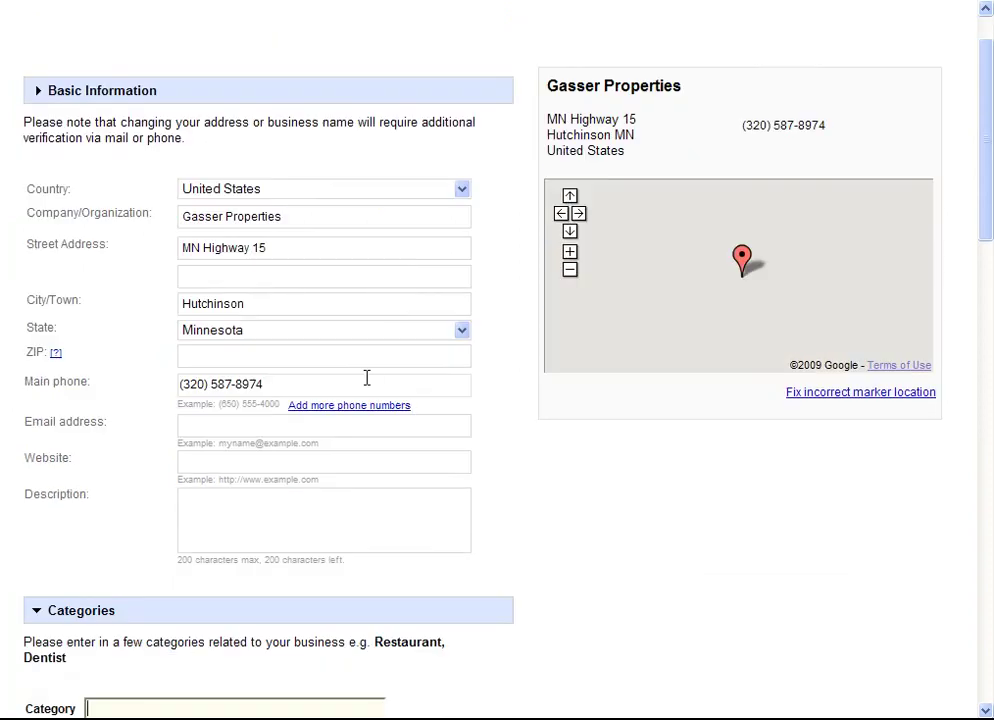
{"action": "left_click", "coordinate": [231, 357]}
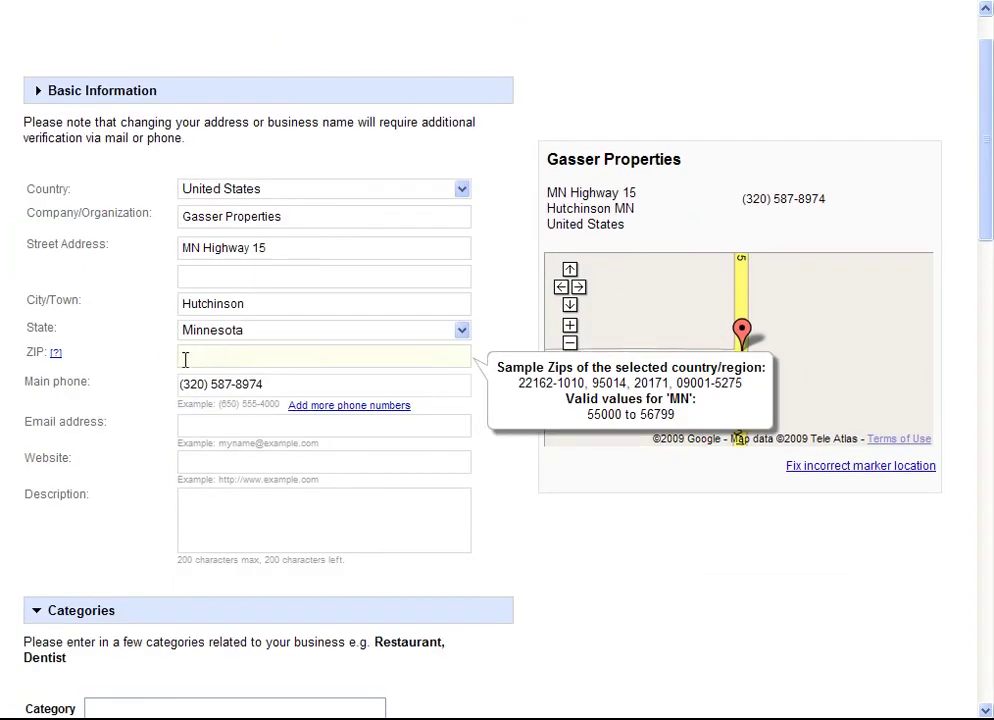
{"action": "type", "text": "55350"}
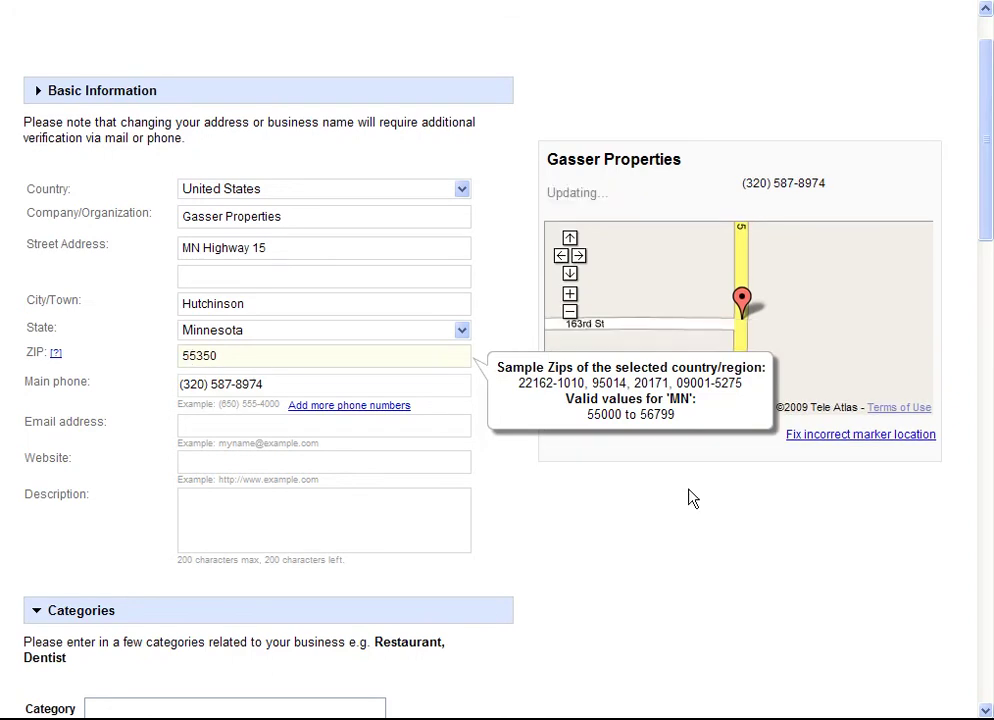
{"action": "left_click", "coordinate": [182, 425]}
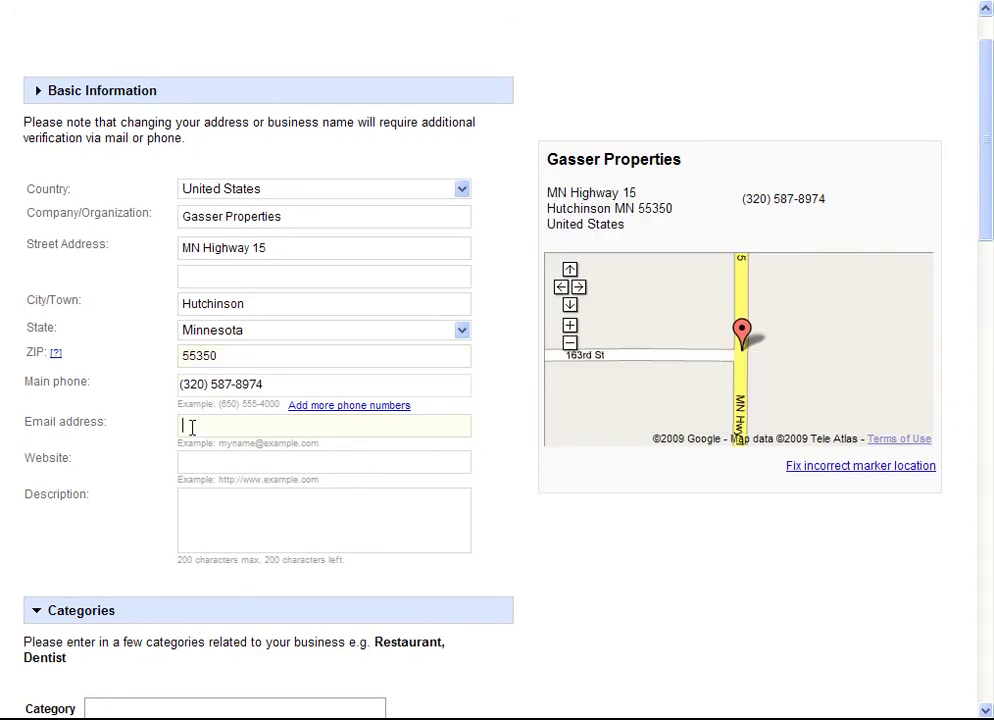
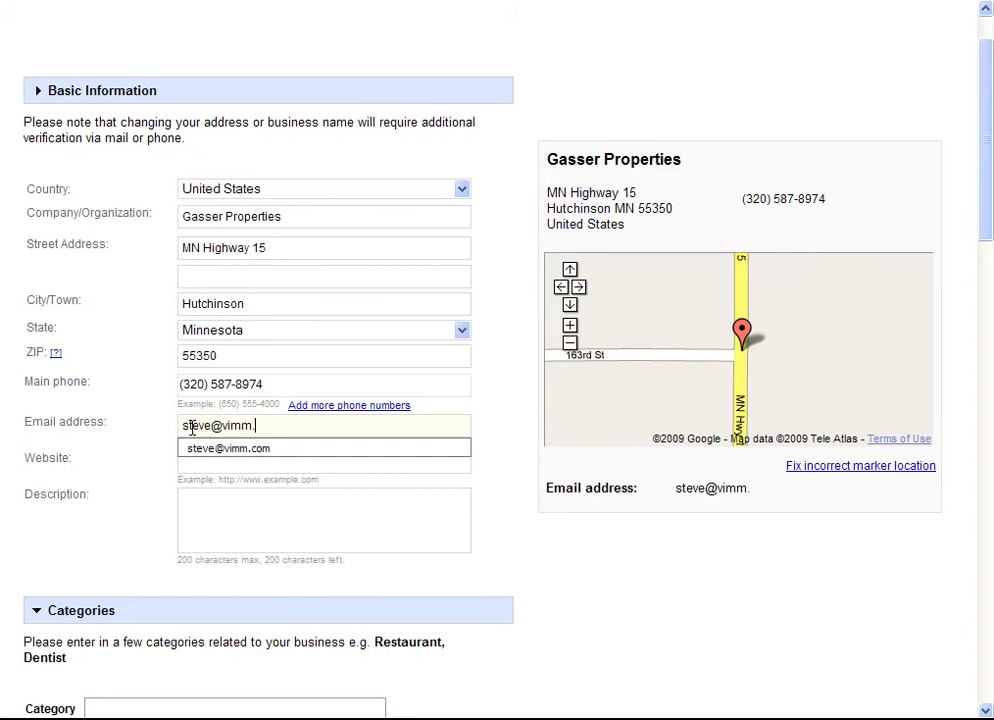
{"action": "key", "text": "Tab"}
{"action": "type", "text": "www.vimm.com"}
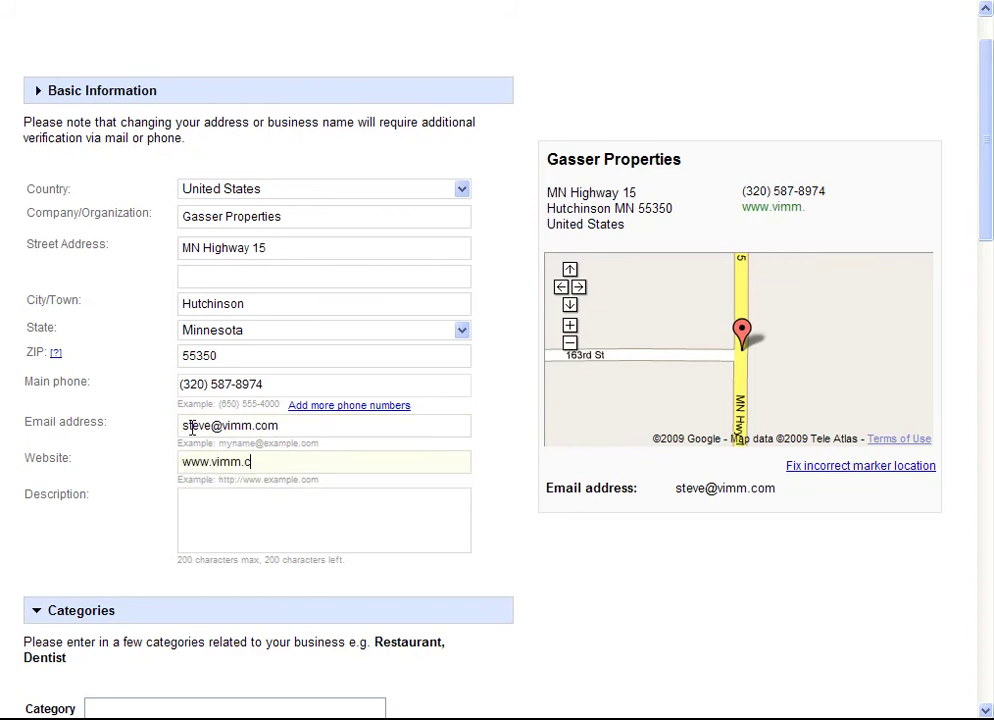
{"action": "key", "text": "Tab"}
{"action": "type", "text": "We ar"}
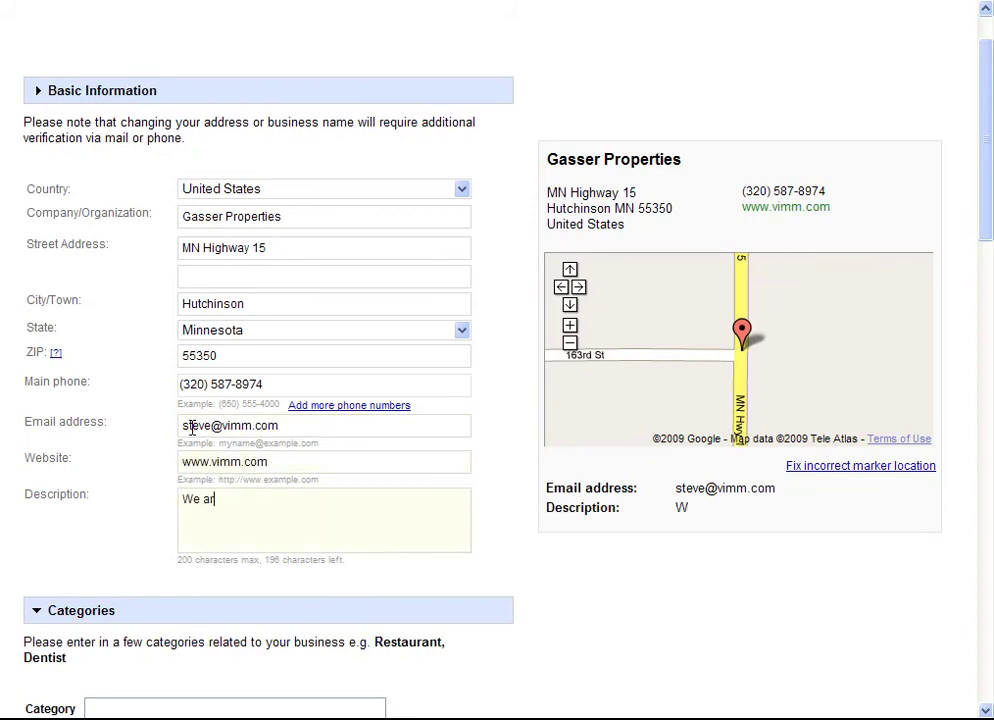
{"action": "type", "text": "e a rental agenc"}
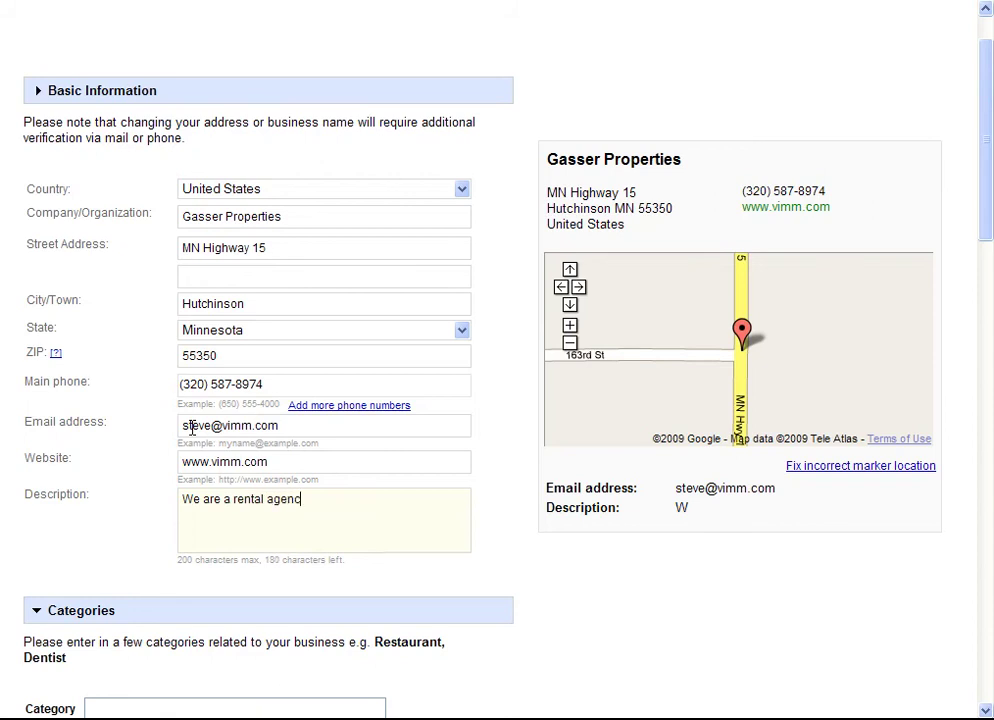
{"action": "type", "text": "y for apartments and s"}
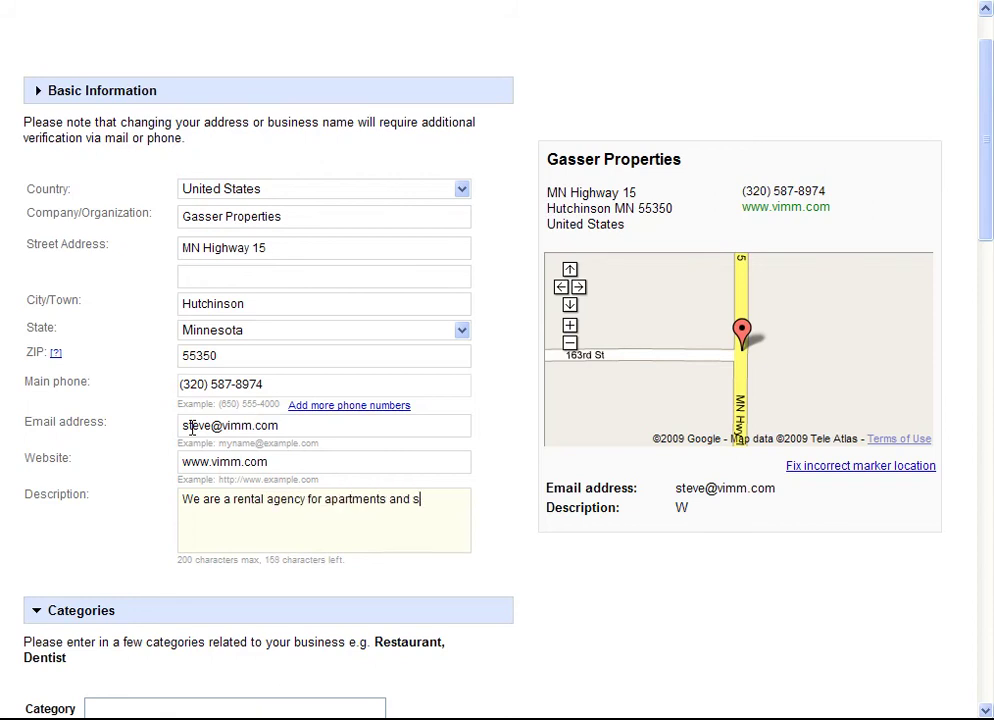
{"action": "type", "text": "mall business"}
{"action": "key", "text": "BackSpace"}
{"action": "type", "text": "es."}
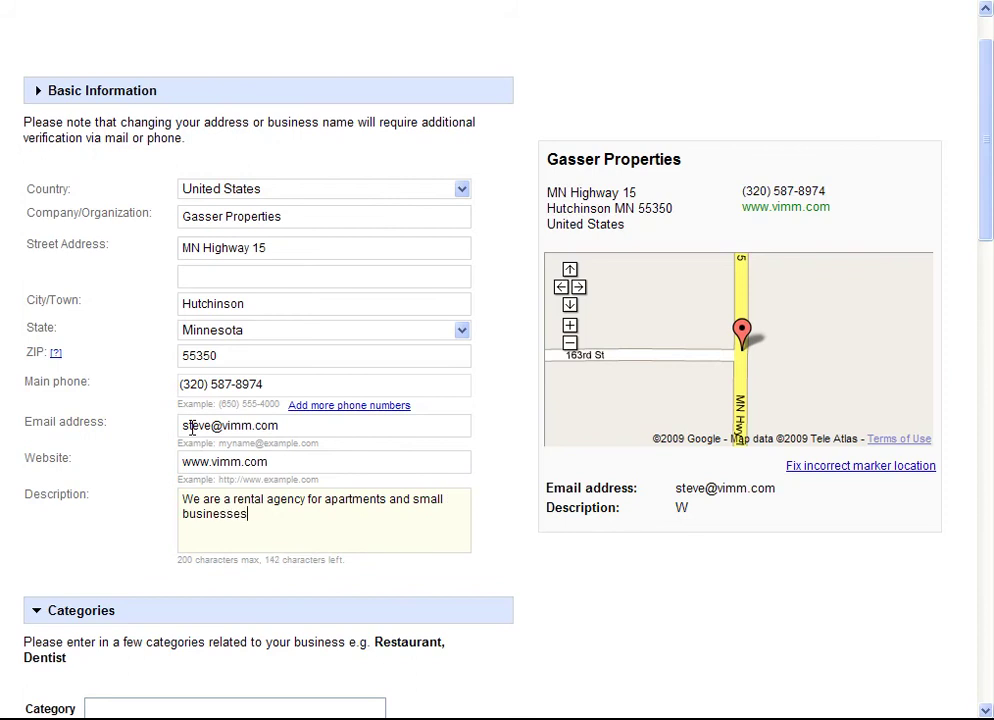
{"action": "left_click", "coordinate": [503, 543]}
Set the business category to Property Management Company.
{"action": "scroll", "coordinate": [503, 543], "scroll_direction": "down", "scroll_amount": 5}
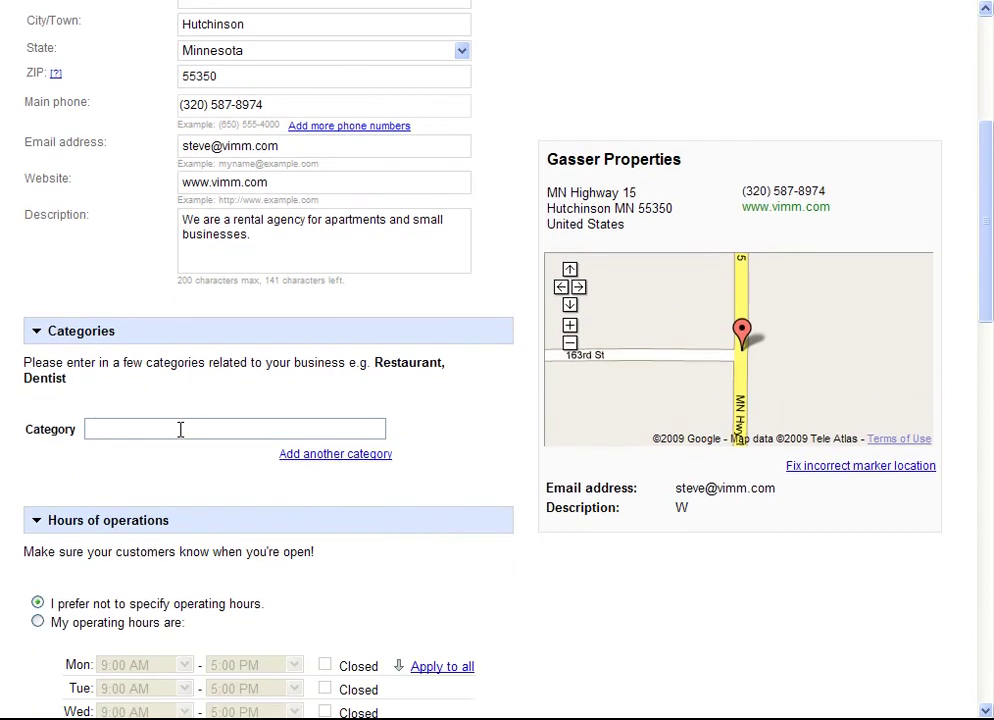
{"action": "left_click", "coordinate": [180, 429]}
{"action": "type", "text": "a"}
{"action": "key", "text": "BackSpace"}
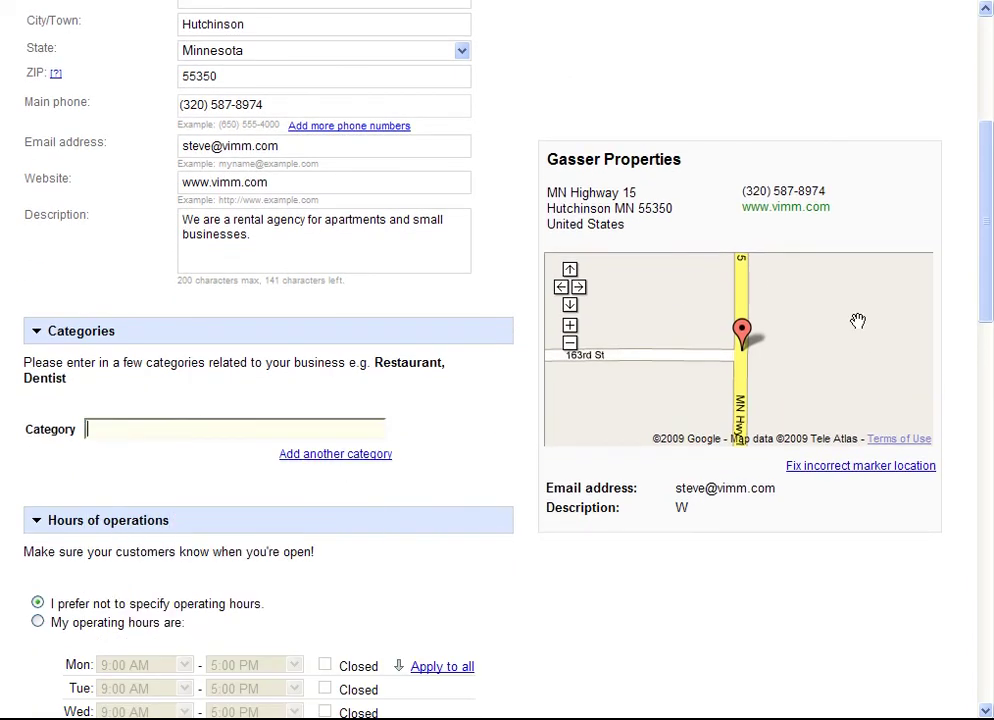
{"action": "type", "text": "business ren"}
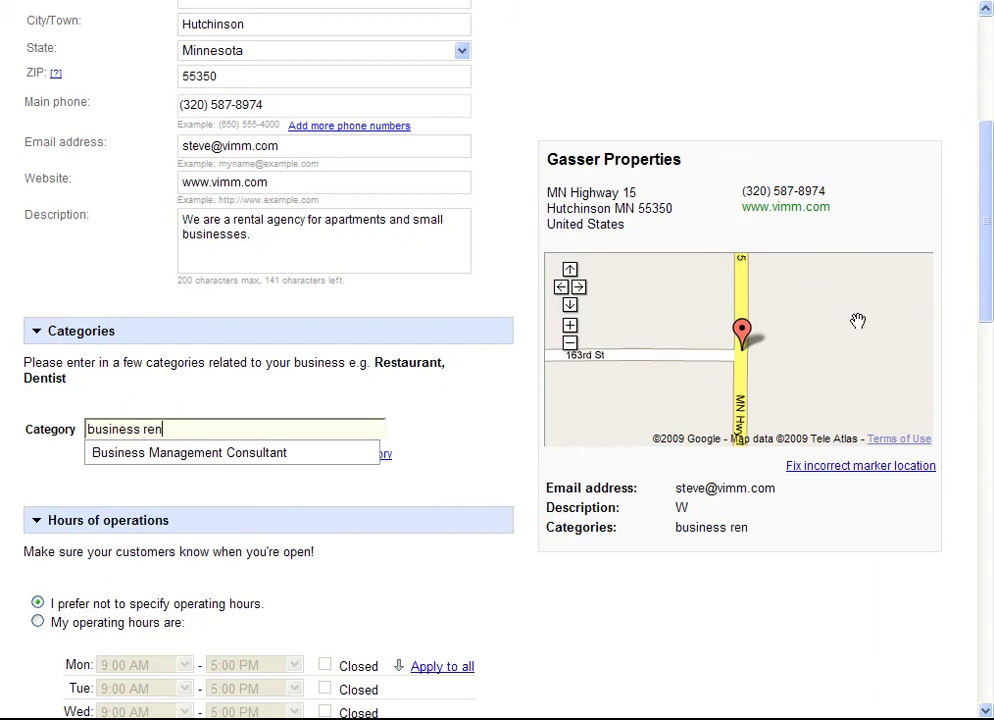
{"action": "key", "text": "BackSpace"}
{"action": "key", "text": "BackSpace"}
{"action": "key", "text": "BackSpace"}
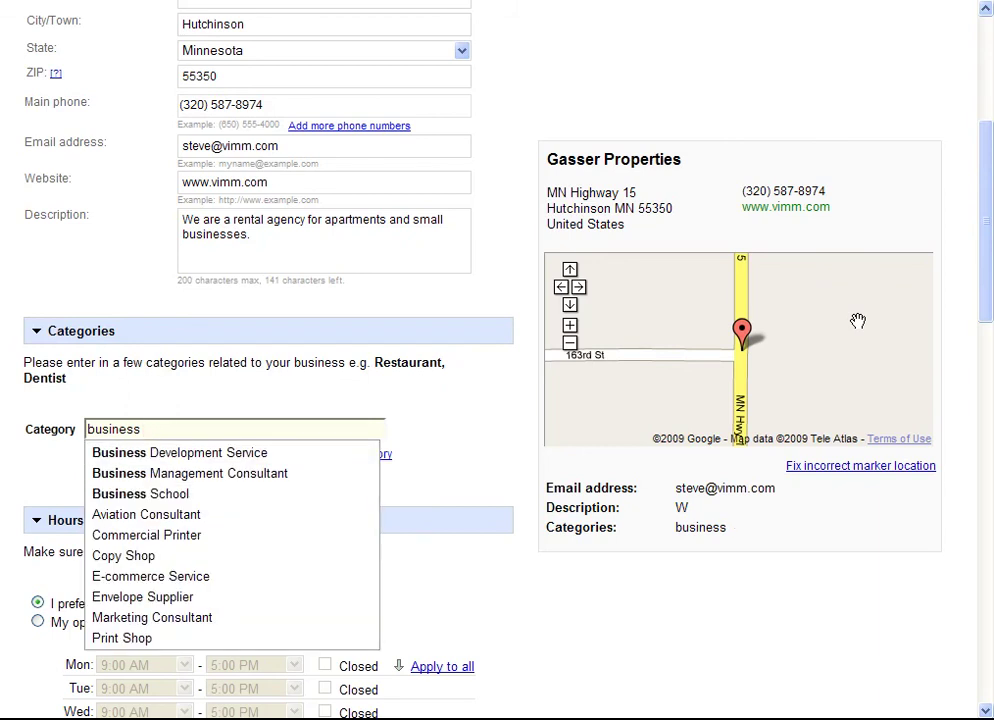
{"action": "type", "text": "prop"}
{"action": "key", "text": "BackSpace"}
{"action": "key", "text": "BackSpace"}
{"action": "key", "text": "BackSpace"}
{"action": "key", "text": "BackSpace"}
{"action": "key", "text": "BackSpace"}
{"action": "key", "text": "BackSpace"}
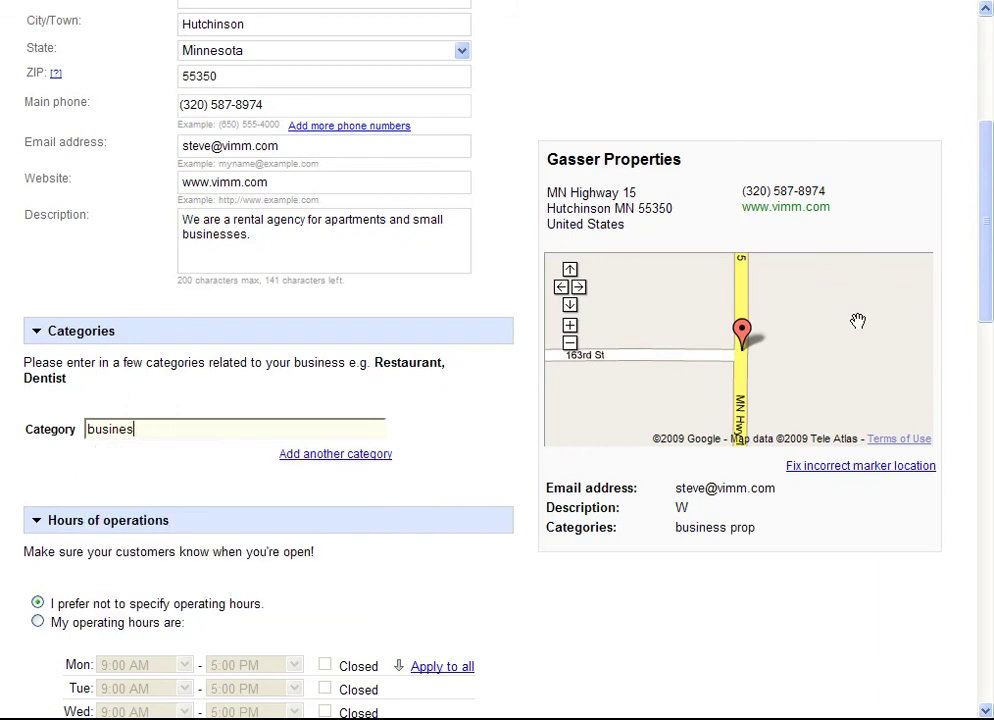
{"action": "key", "text": "BackSpace"}
{"action": "key", "text": "BackSpace"}
{"action": "key", "text": "BackSpace"}
{"action": "key", "text": "BackSpace"}
{"action": "key", "text": "BackSpace"}
{"action": "key", "text": "BackSpace"}
{"action": "key", "text": "BackSpace"}
{"action": "type", "text": "prop"}
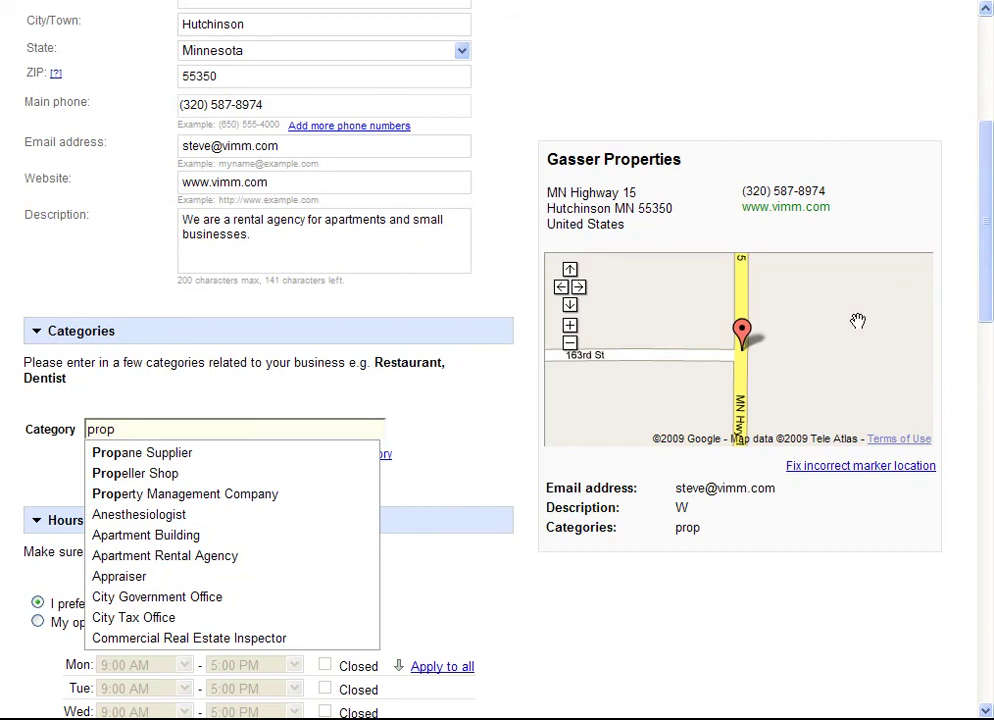
{"action": "key", "text": "Down"}
{"action": "key", "text": "Down"}
{"action": "key", "text": "Down"}
{"action": "key", "text": "Return"}
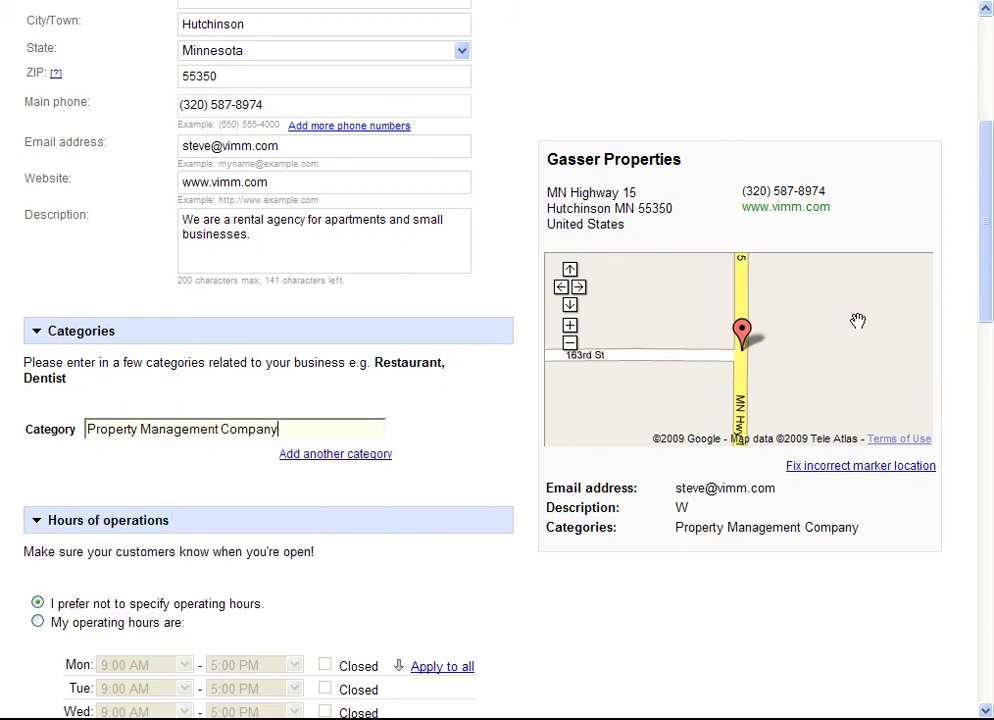
{"action": "left_click", "coordinate": [366, 588]}
Leave operating hours unspecified and cancel the photo upload without adding a file.
{"action": "scroll", "coordinate": [386, 580], "scroll_direction": "down", "scroll_amount": 2}
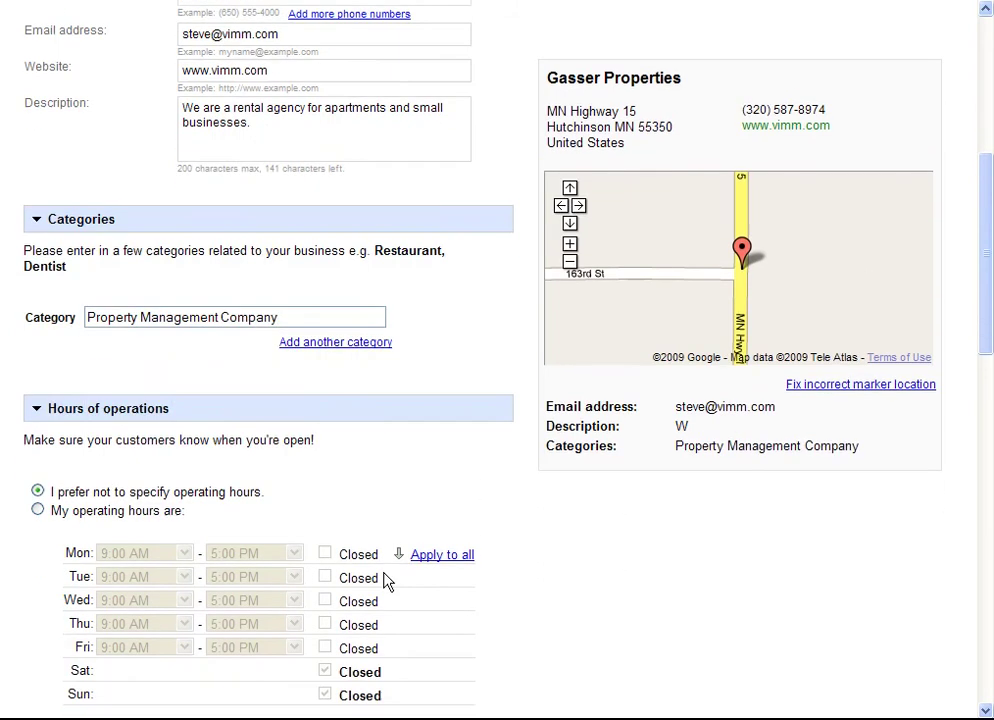
{"action": "scroll", "coordinate": [388, 581], "scroll_direction": "down", "scroll_amount": 2}
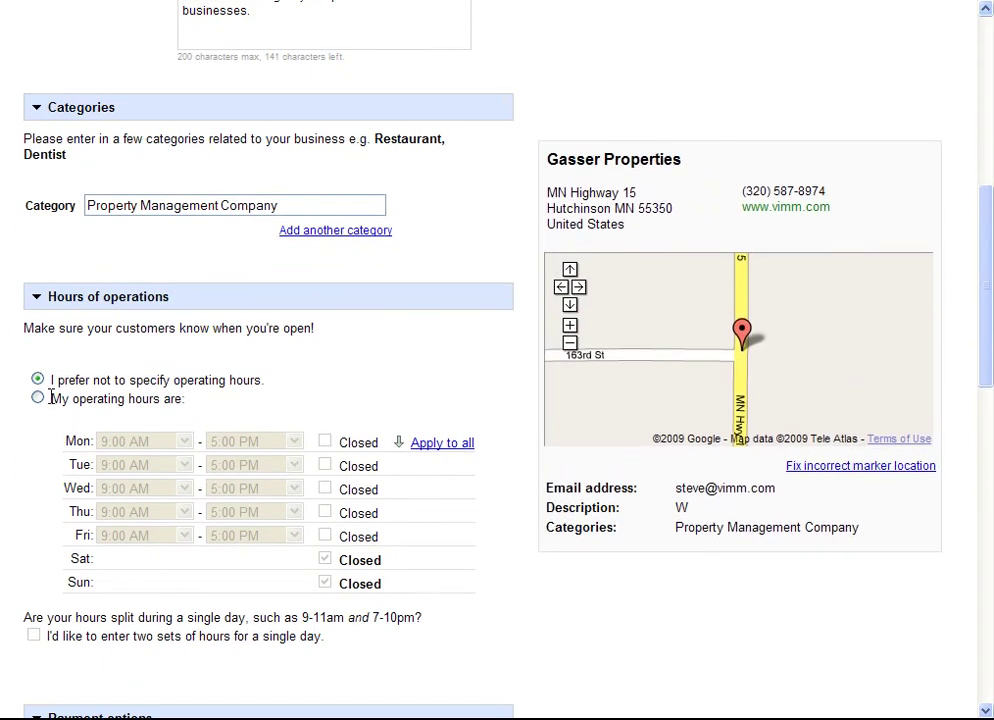
{"action": "left_click", "coordinate": [37, 397]}
{"action": "left_click", "coordinate": [37, 379]}
{"action": "scroll", "coordinate": [43, 456], "scroll_direction": "down", "scroll_amount": 8}
{"action": "scroll", "coordinate": [42, 456], "scroll_direction": "down", "scroll_amount": 1}
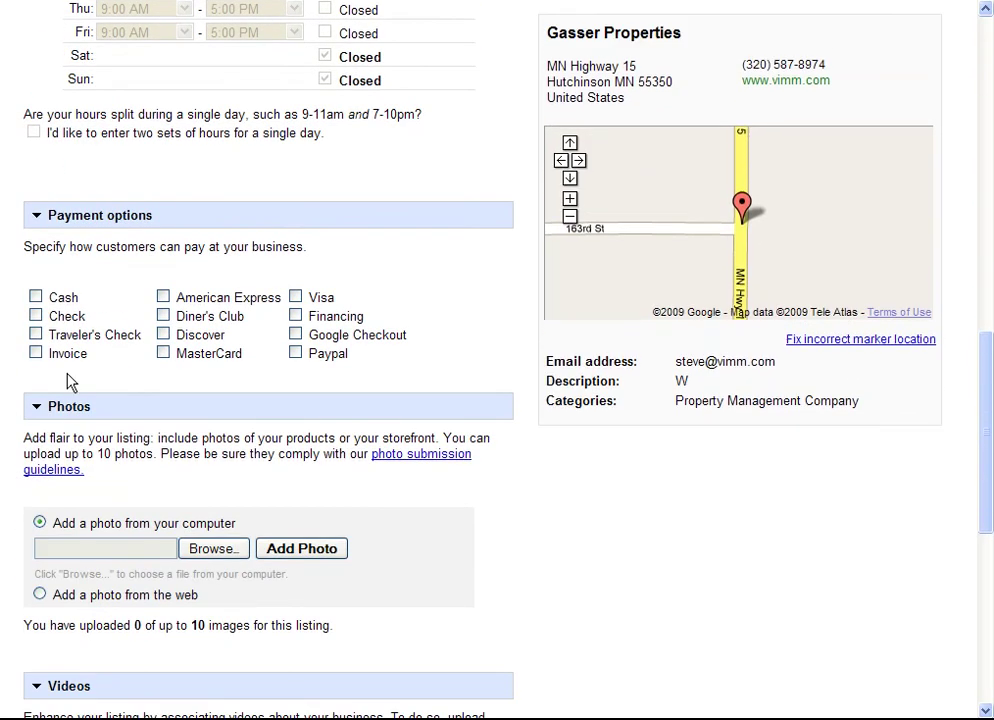
{"action": "scroll", "coordinate": [160, 400], "scroll_direction": "down", "scroll_amount": 3}
{"action": "left_click", "coordinate": [211, 388]}
{"action": "left_click_drag", "start_coordinate": [487, 0], "coordinate": [384, 192]}
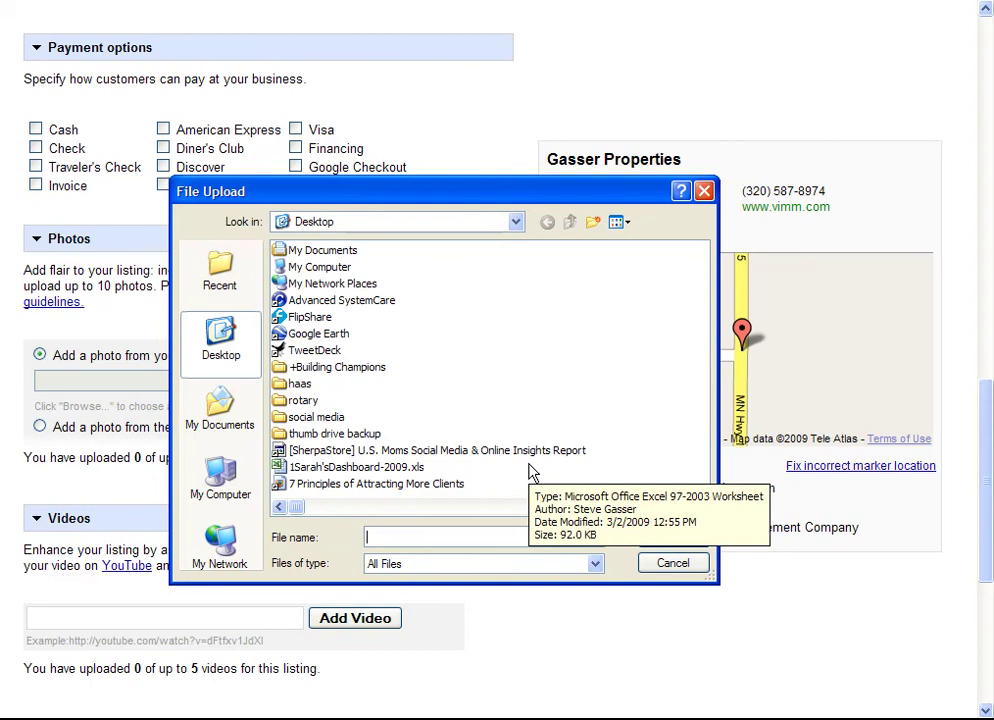
{"action": "left_click", "coordinate": [682, 564]}
Skip adding a video link and submit the listing details.
{"action": "left_click", "coordinate": [262, 619]}
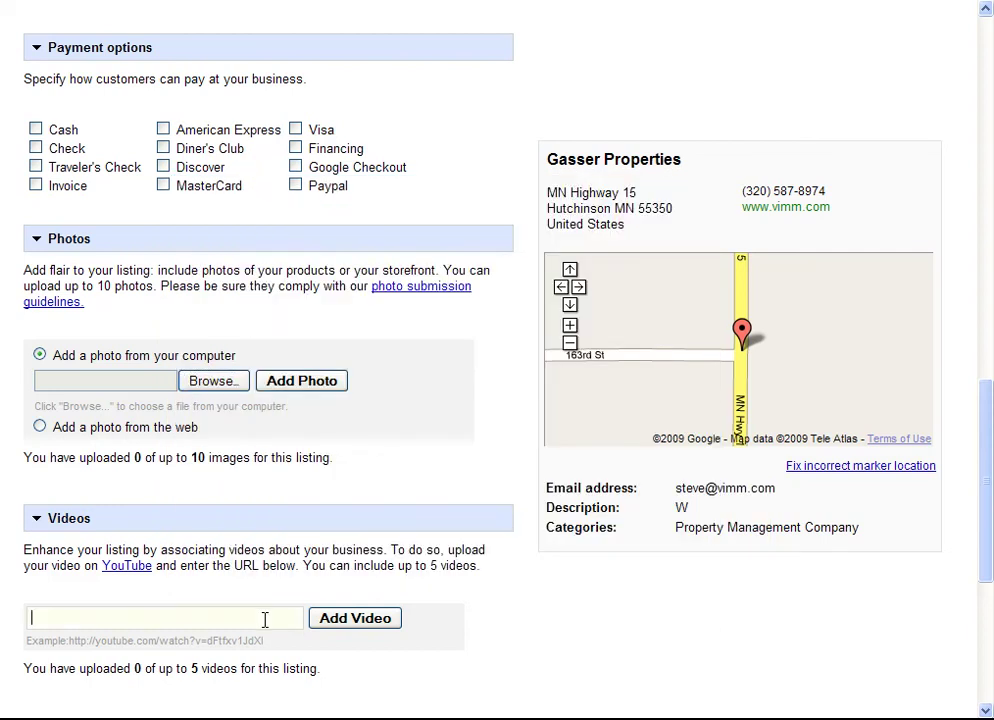
{"action": "scroll", "coordinate": [385, 490], "scroll_direction": "down", "scroll_amount": 1}
{"action": "scroll", "coordinate": [385, 490], "scroll_direction": "down", "scroll_amount": 5}
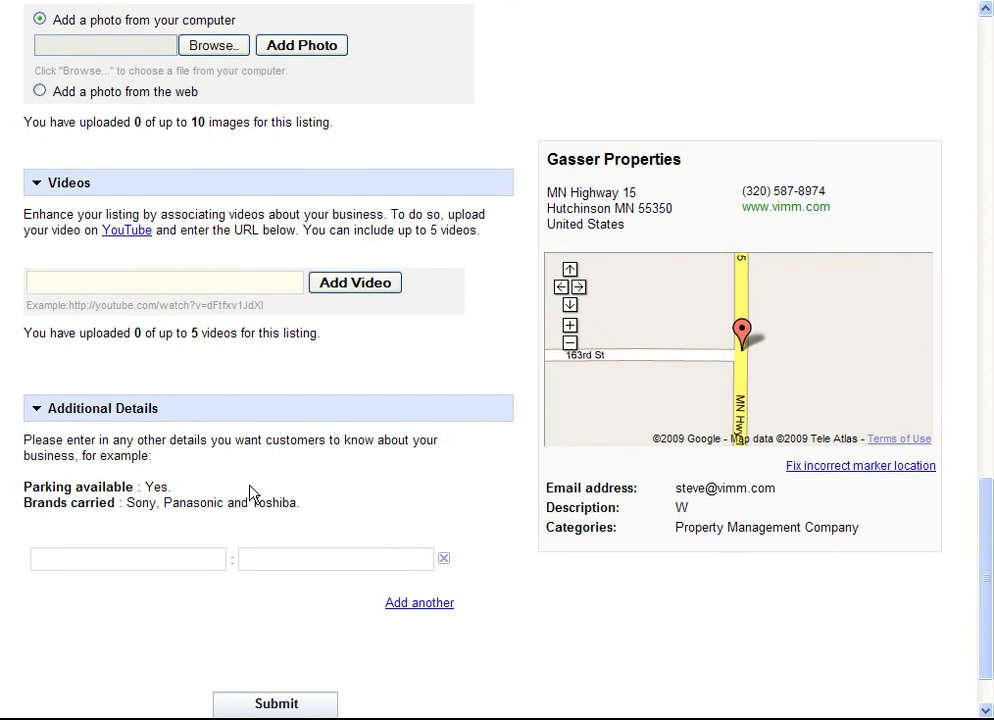
{"action": "scroll", "coordinate": [252, 493], "scroll_direction": "down", "scroll_amount": 1}
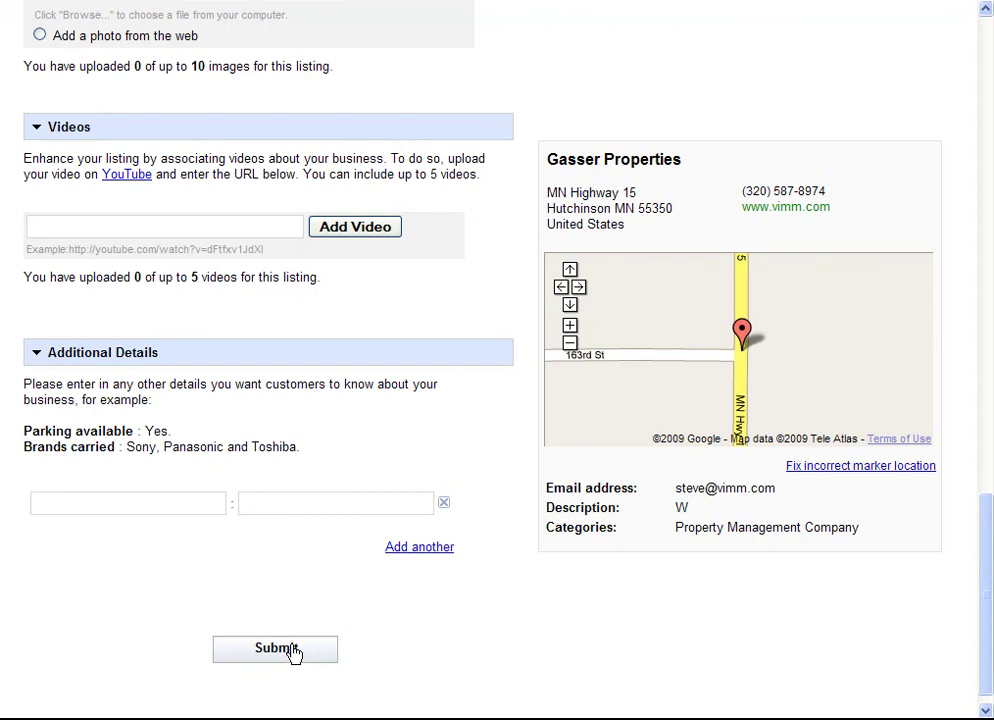
{"action": "left_click", "coordinate": [293, 652]}
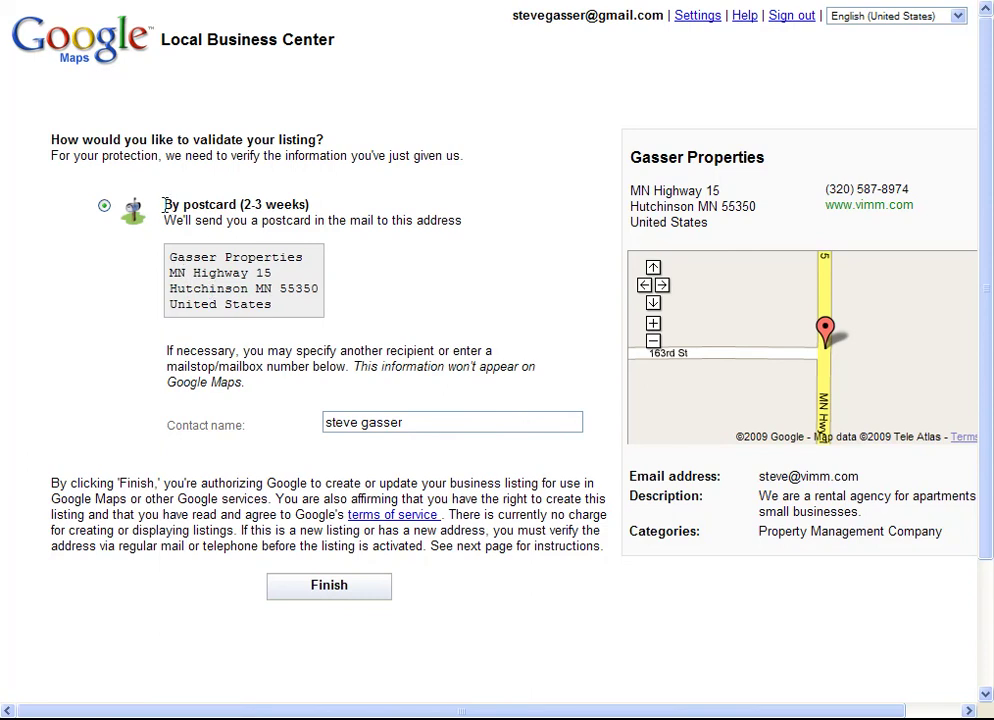
Keep 'By postcard (2-3 weeks)' validation and finish the submission.
{"action": "left_click_drag", "start_coordinate": [165, 205], "coordinate": [330, 208]}
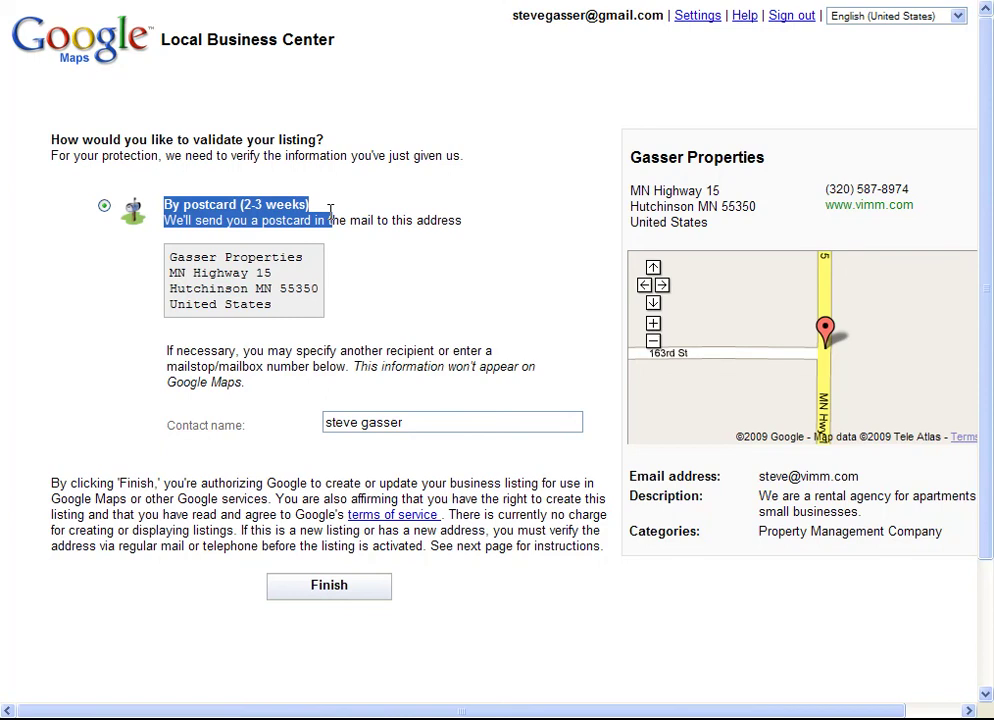
{"action": "left_click", "coordinate": [348, 587]}
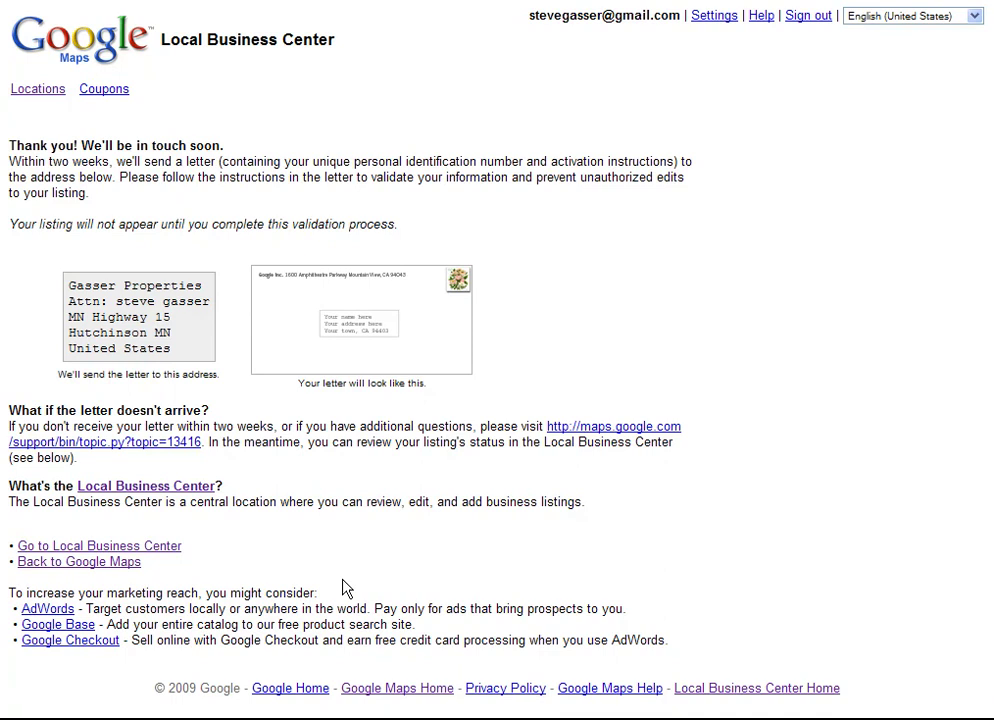
Go via Coupons to the Locations list showing Gasser Properties awaiting verification.
{"action": "left_click", "coordinate": [105, 90]}
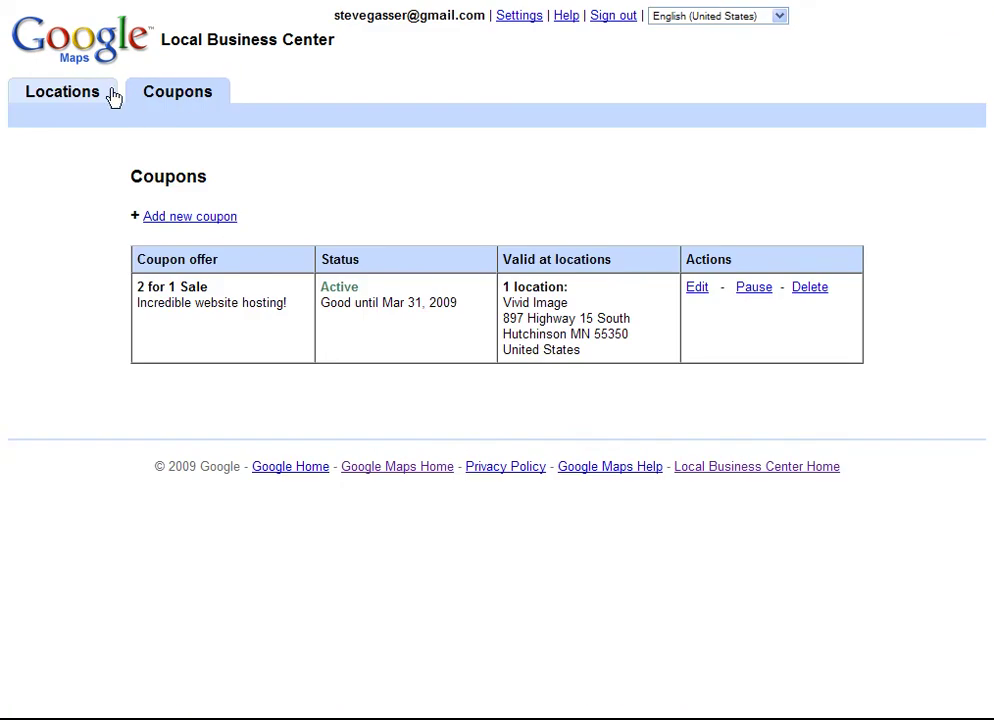
{"action": "left_click", "coordinate": [84, 97]}
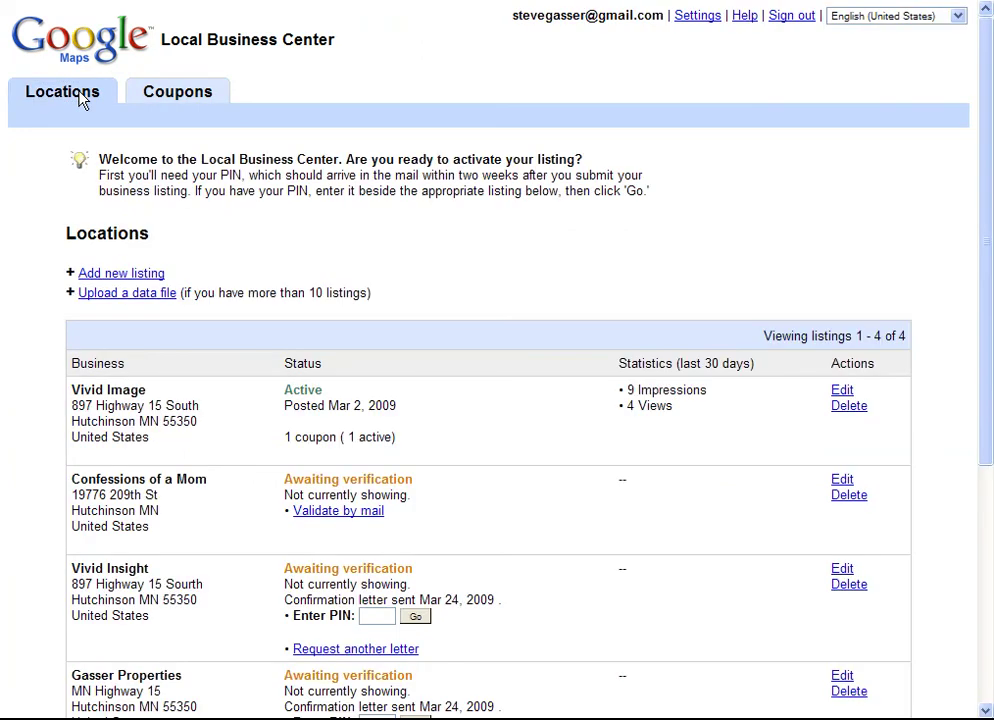